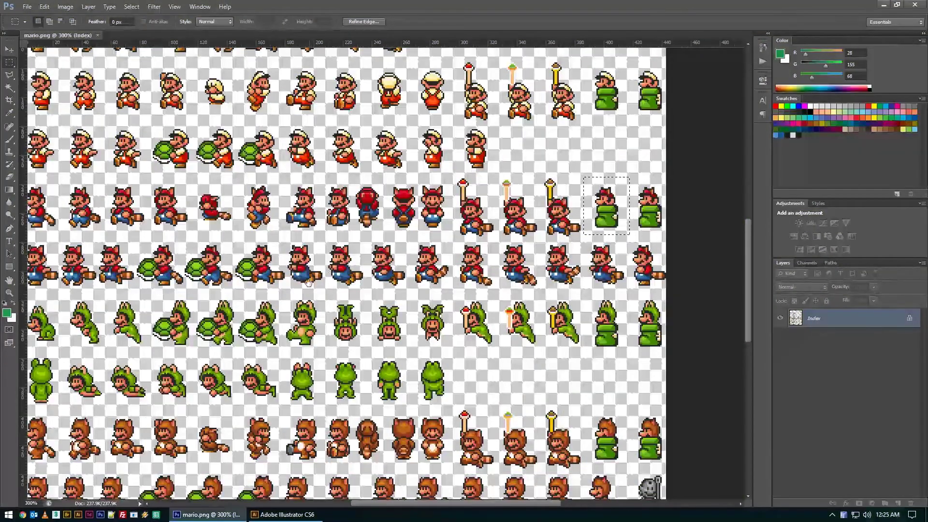
# Zoom the mario.png sprite sheet out and back in, glance at Illustrator, then return to Photoshop.
pyautogui.hotkey('ctrl', '-')
pyautogui.hotkey('ctrl', '+')
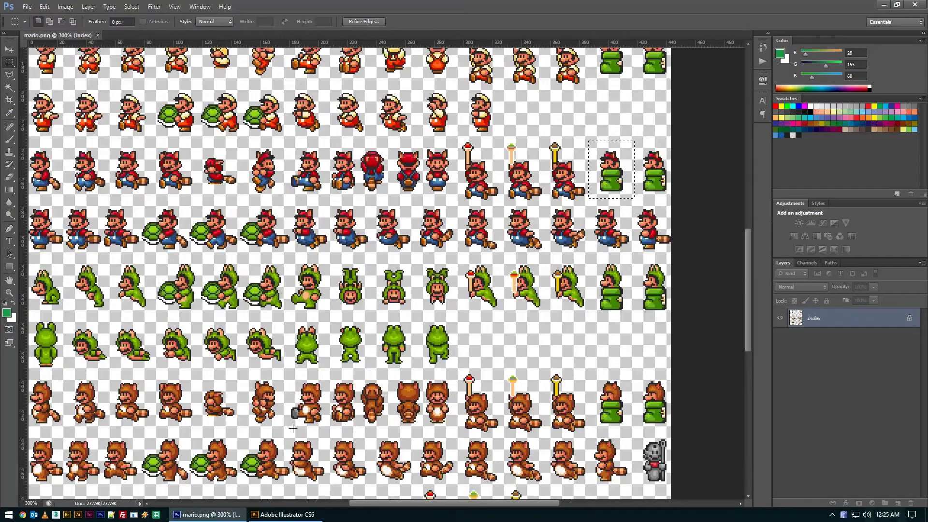
pyautogui.click(300, 513)
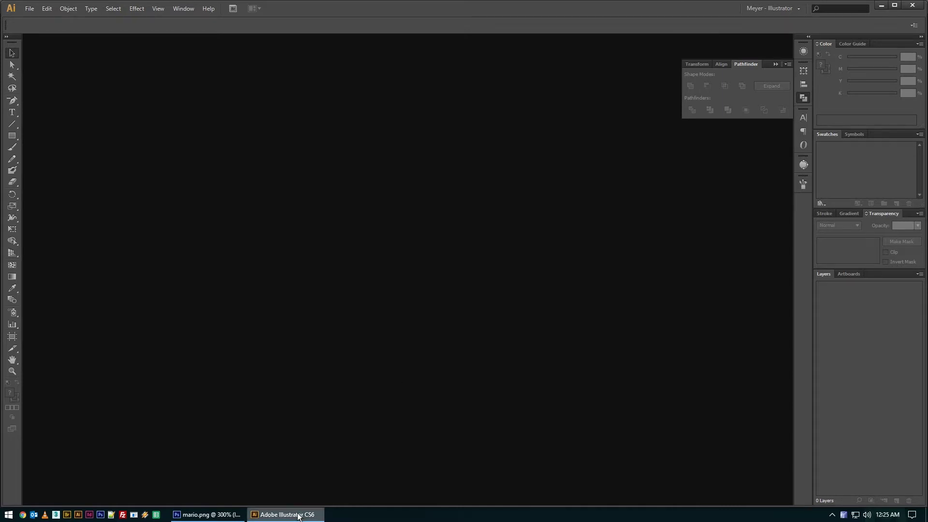
pyautogui.click(215, 513)
# Pan and zoom closely across the mario.png sprites, then switch to the empty Illustrator window.
pyautogui.moveTo(360, 227); pyautogui.dragTo(416, 230)
pyautogui.keyDown('ctrl'); pyautogui.click(408, 271); pyautogui.keyUp('ctrl')
pyautogui.keyDown('ctrl'); pyautogui.click(409, 271); pyautogui.keyUp('ctrl')
pyautogui.keyDown('ctrl'); pyautogui.click(378, 270); pyautogui.keyUp('ctrl')
pyautogui.keyDown('ctrl'); pyautogui.click(378, 270); pyautogui.keyUp('ctrl')
pyautogui.keyDown('ctrl'); pyautogui.click(361, 337); pyautogui.keyUp('ctrl')
pyautogui.keyDown('ctrl'); pyautogui.click(361, 337); pyautogui.keyUp('ctrl')
pyautogui.keyDown('ctrl'); pyautogui.click(361, 337); pyautogui.keyUp('ctrl')
pyautogui.keyDown('ctrl'); pyautogui.click(361, 337); pyautogui.keyUp('ctrl')
pyautogui.keyDown('alt'); pyautogui.click(414, 243); pyautogui.keyUp('alt')
pyautogui.keyDown('alt'); pyautogui.click(414, 243); pyautogui.keyUp('alt')
pyautogui.keyDown('alt'); pyautogui.click(414, 243); pyautogui.keyUp('alt')
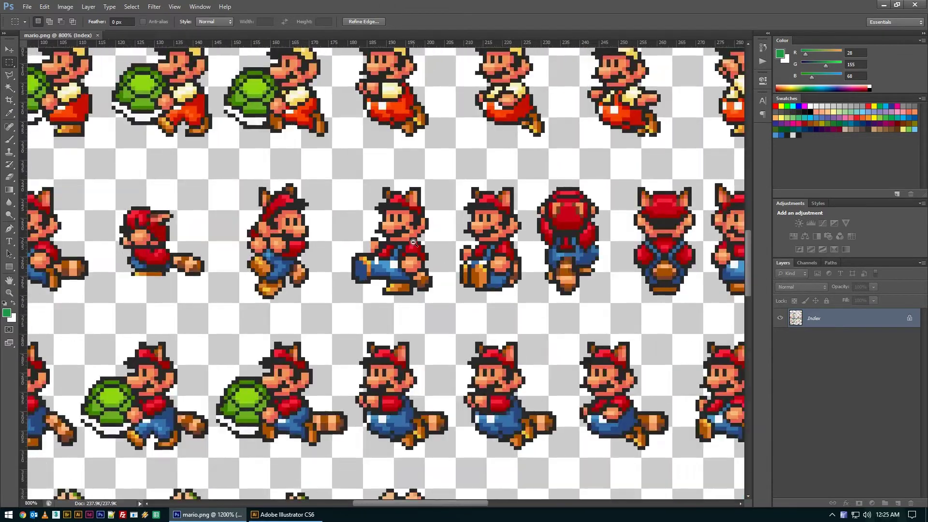
pyautogui.keyDown('alt'); pyautogui.click(414, 242); pyautogui.keyUp('alt')
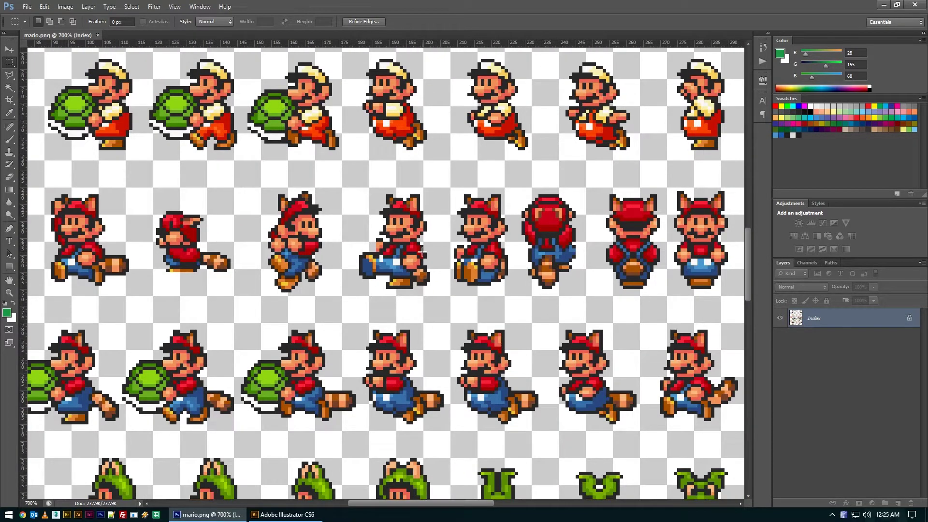
pyautogui.keyDown('ctrl'); pyautogui.keyDown('alt'); pyautogui.click(397, 242); pyautogui.keyUp('alt'); pyautogui.keyUp('ctrl')
pyautogui.keyDown('ctrl'); pyautogui.keyDown('alt'); pyautogui.click(397, 243); pyautogui.keyUp('alt'); pyautogui.keyUp('ctrl')
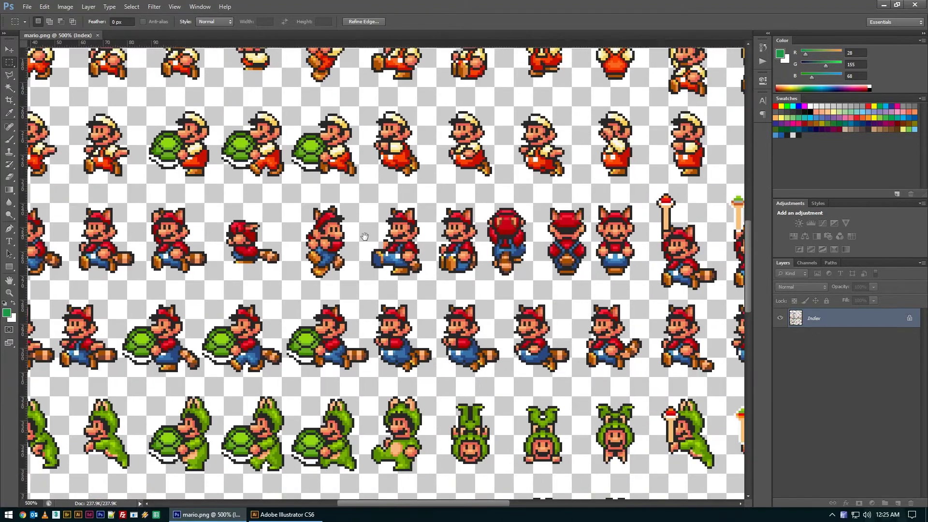
pyautogui.moveTo(394, 225); pyautogui.dragTo(480, 317)
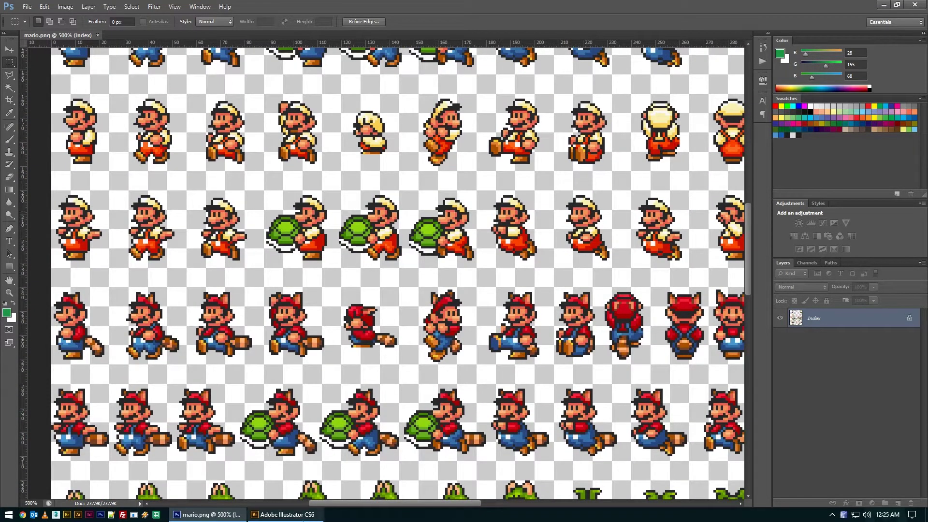
pyautogui.click(292, 515)
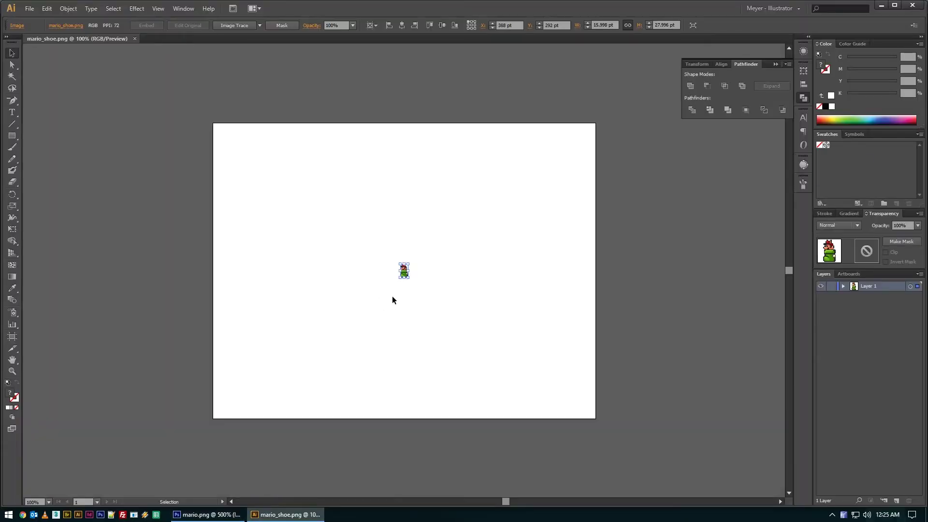
# Zoom in tightly on the mario_shoe.png sprite and shift the image slightly on the artboard.
pyautogui.moveTo(375, 232); pyautogui.dragTo(436, 304)
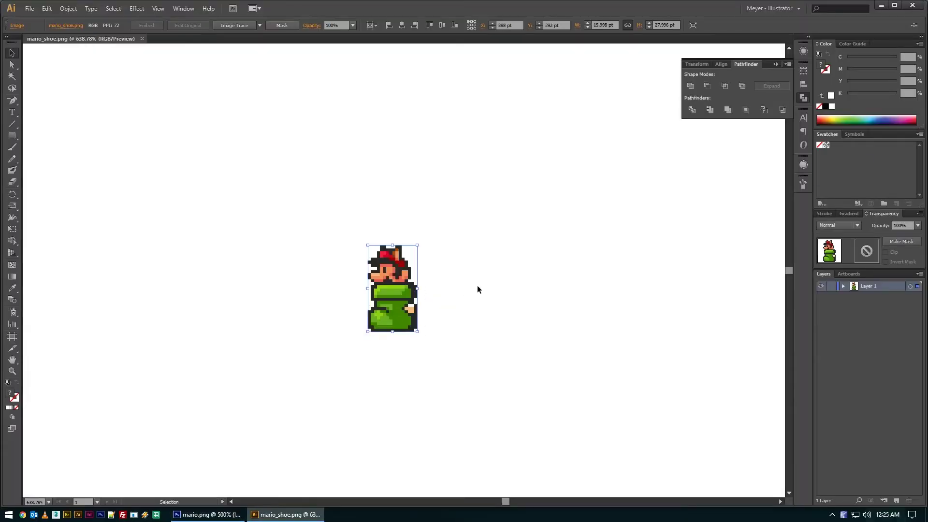
pyautogui.click(478, 279)
pyautogui.moveTo(338, 204); pyautogui.dragTo(494, 384)
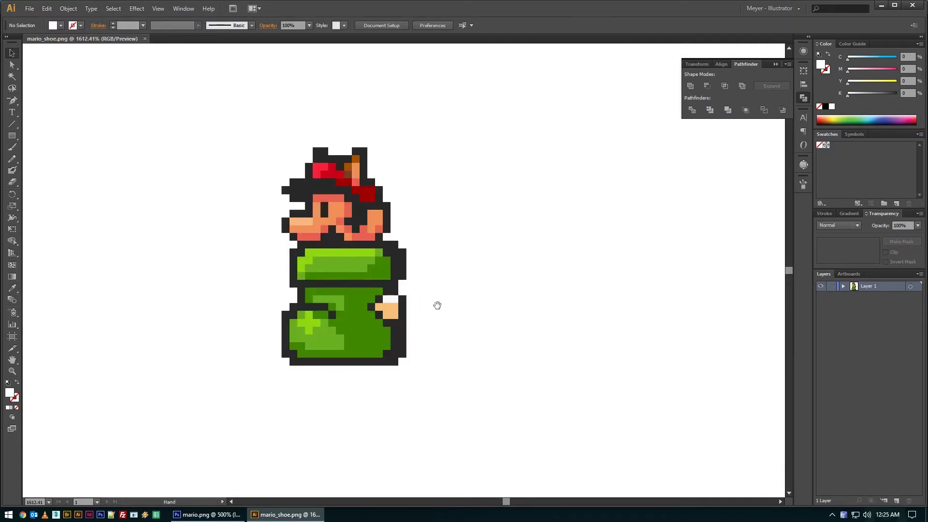
pyautogui.moveTo(400, 280); pyautogui.dragTo(331, 318)
pyautogui.moveTo(274, 300); pyautogui.dragTo(330, 294)
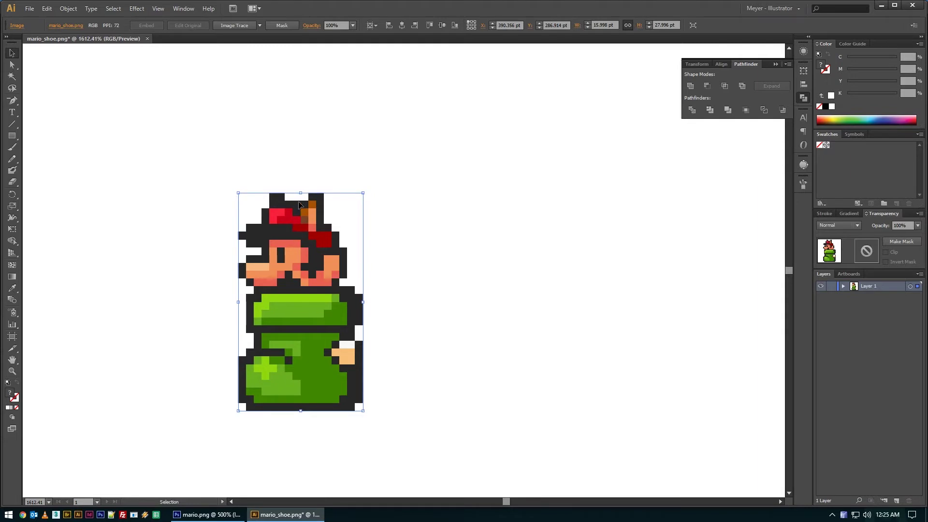
pyautogui.click(68, 8)
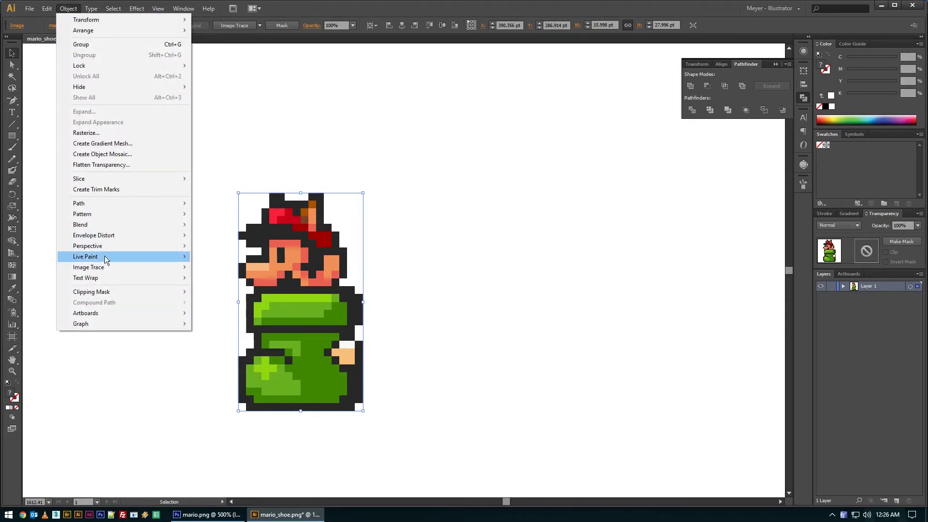
# Run a default Image Trace on the sprite, then undo it.
pyautogui.moveTo(111, 267)
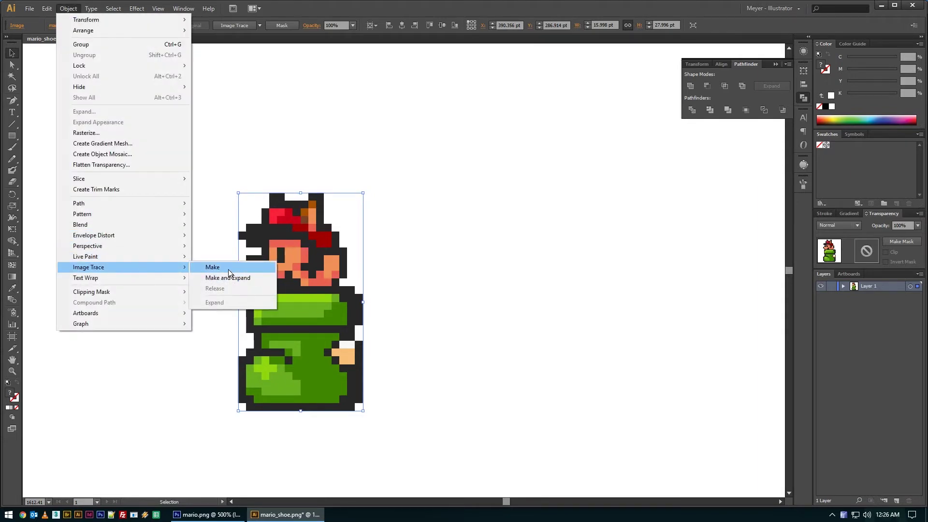
pyautogui.click(228, 269)
pyautogui.hotkey('ctrl', 'z')
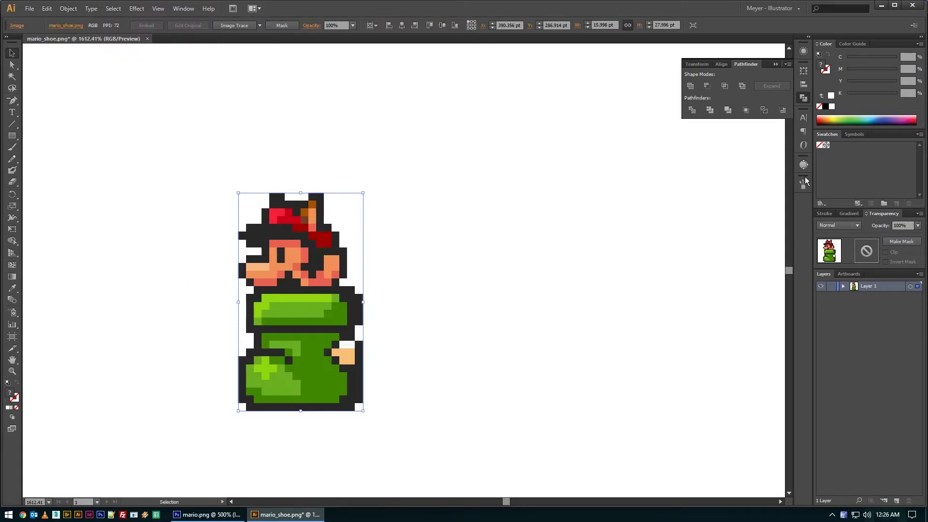
# Trace the sprite with the High Fidelity Photo preset from the Image Trace panel.
pyautogui.click(805, 187)
pyautogui.click(800, 169)
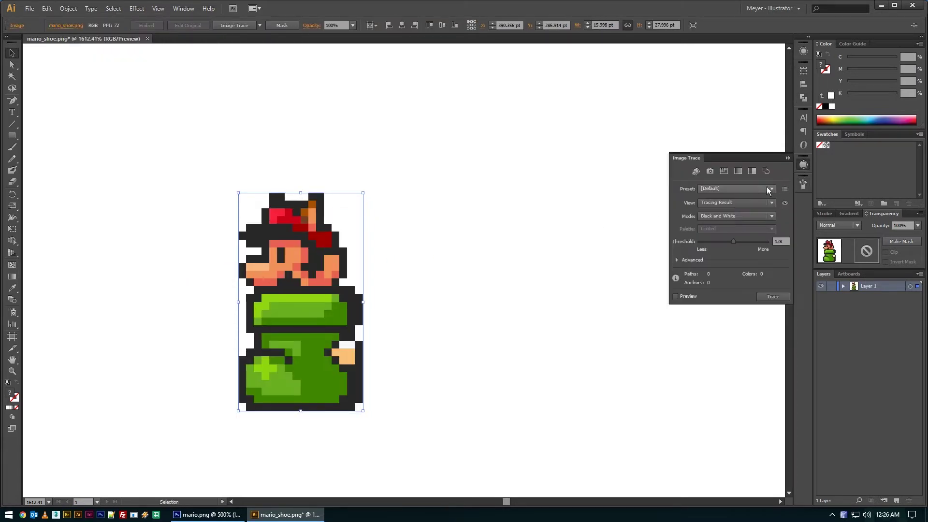
pyautogui.click(746, 187)
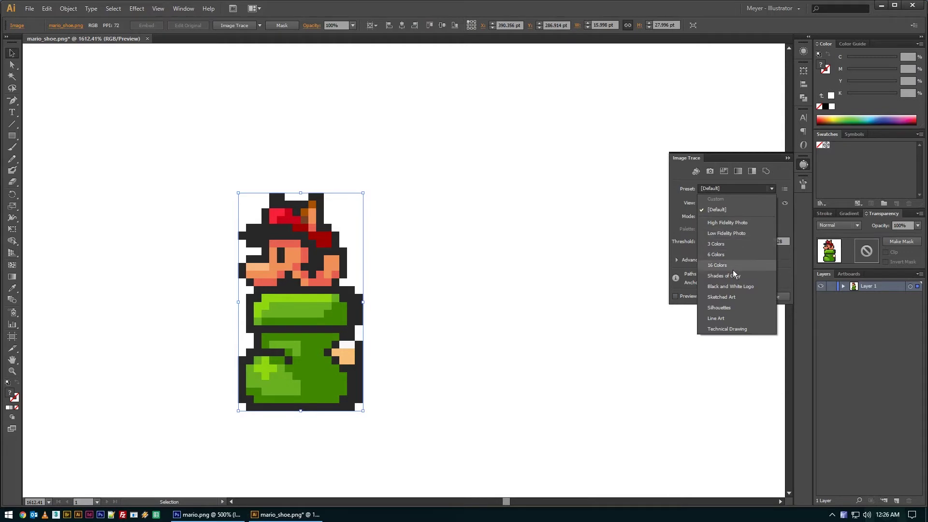
pyautogui.click(737, 223)
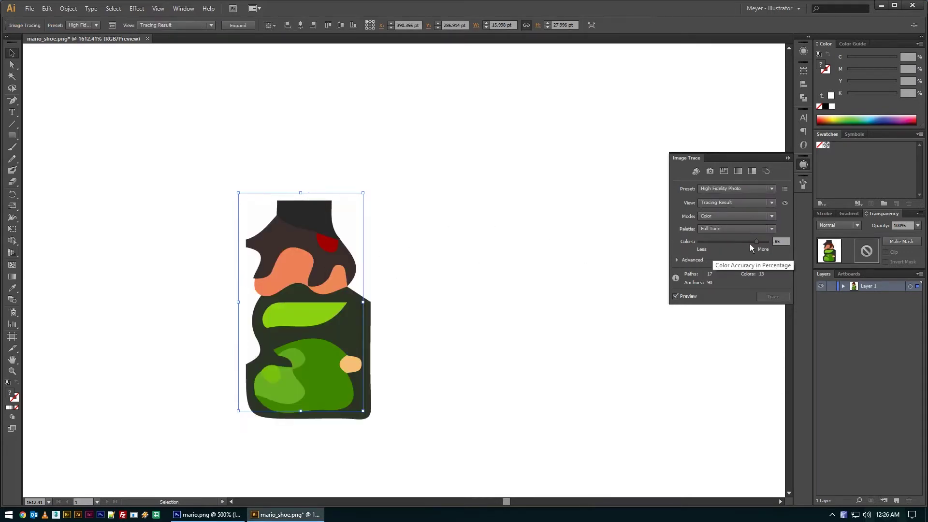
# Adjust the trace's Colors, raise Paths to 100% and Corners, and lower Noise to 1 px.
pyautogui.moveTo(761, 241); pyautogui.dragTo(715, 243)
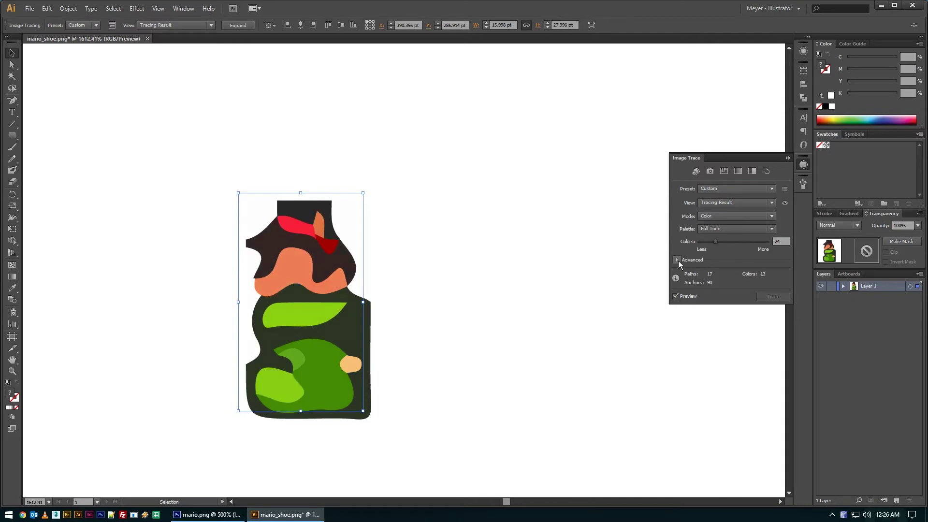
pyautogui.click(676, 259)
pyautogui.moveTo(738, 274)
pyautogui.mouseDown()
pyautogui.moveTo(759, 273)
pyautogui.moveTo(757, 292)
pyautogui.moveTo(735, 290)
pyautogui.moveTo(766, 292)
pyautogui.mouseUp()
pyautogui.moveTo(702, 309); pyautogui.dragTo(698, 309)
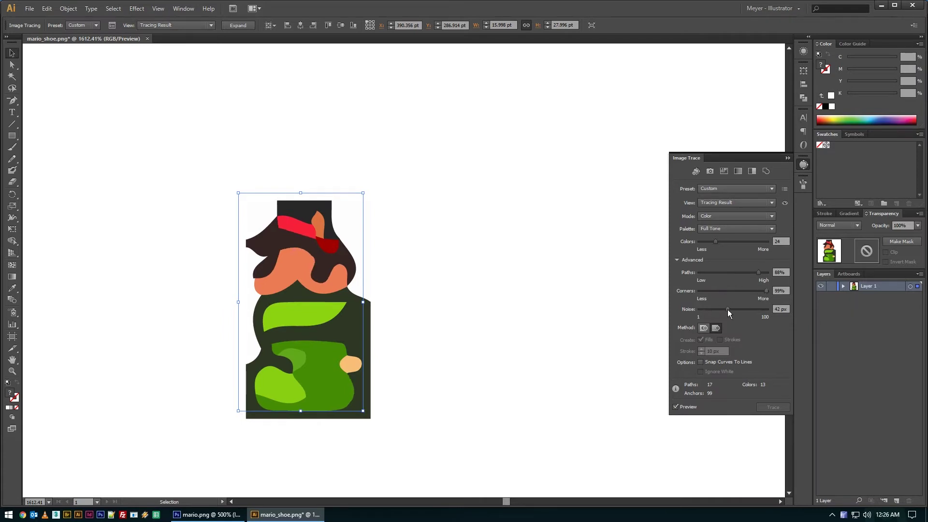
pyautogui.moveTo(754, 272); pyautogui.dragTo(768, 273)
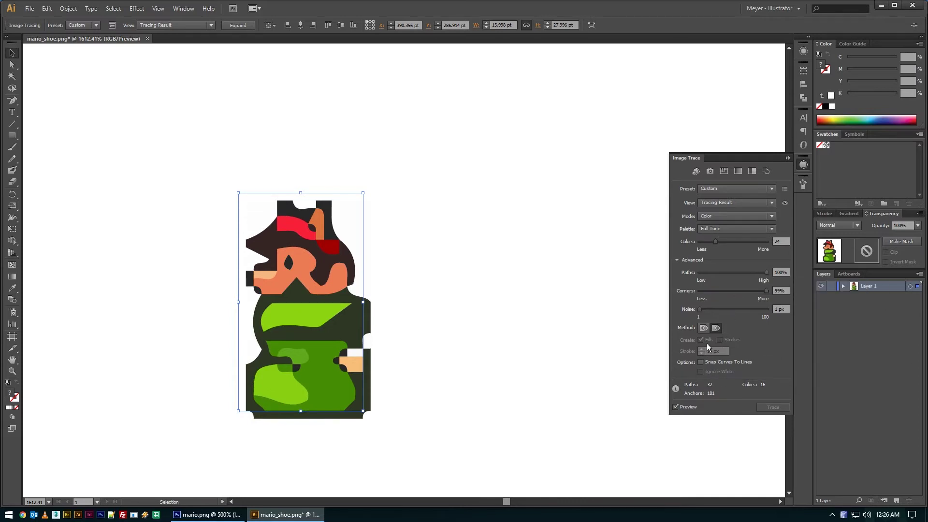
pyautogui.moveTo(714, 240); pyautogui.dragTo(753, 241)
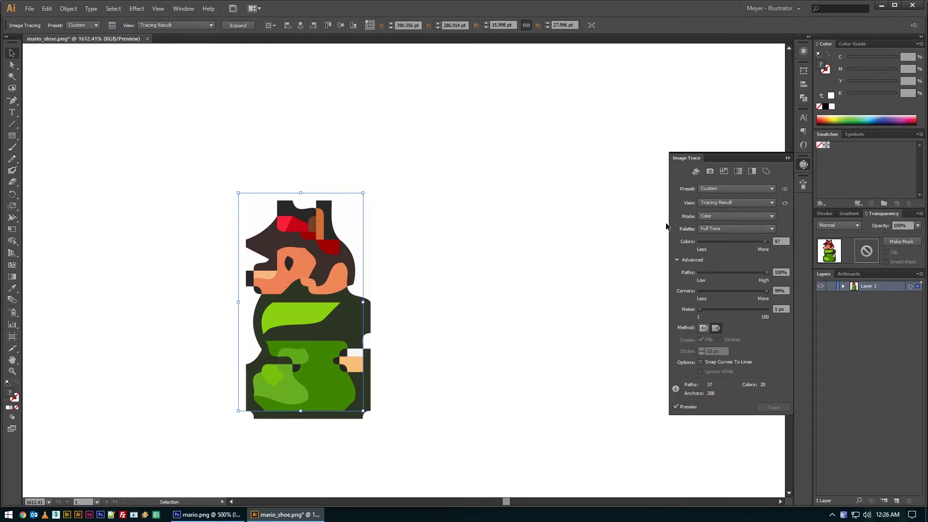
# Undo the trace attempts to restore the original untraced pixel sprite.
pyautogui.click(572, 229)
pyautogui.click(304, 257)
pyautogui.hotkey('ctrl', 'z')
pyautogui.hotkey('ctrl', 'z')
pyautogui.hotkey('ctrl', 'z')
pyautogui.hotkey('ctrl', 'z')
pyautogui.hotkey('ctrl', 'z')
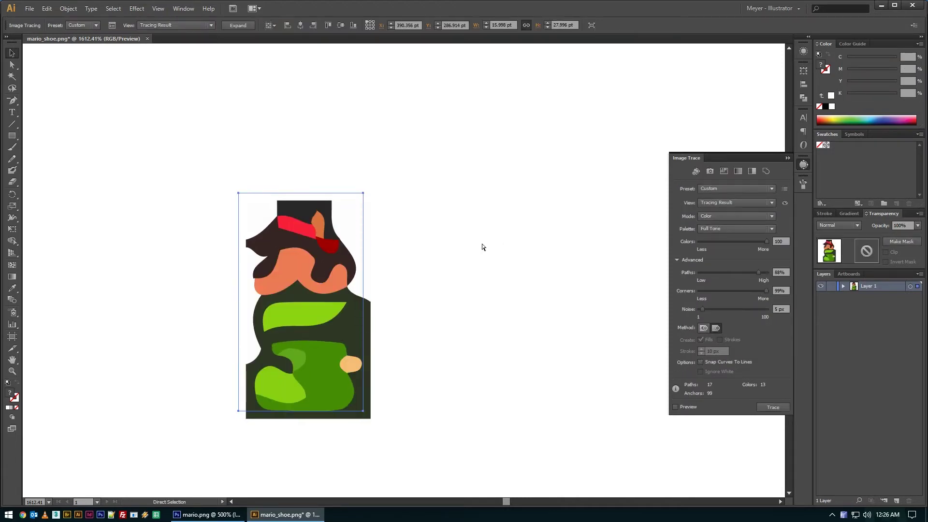
pyautogui.hotkey('ctrl', 'z')
pyautogui.hotkey('ctrl', 'z')
pyautogui.hotkey('ctrl', 'z')
pyautogui.hotkey('ctrl', 'z')
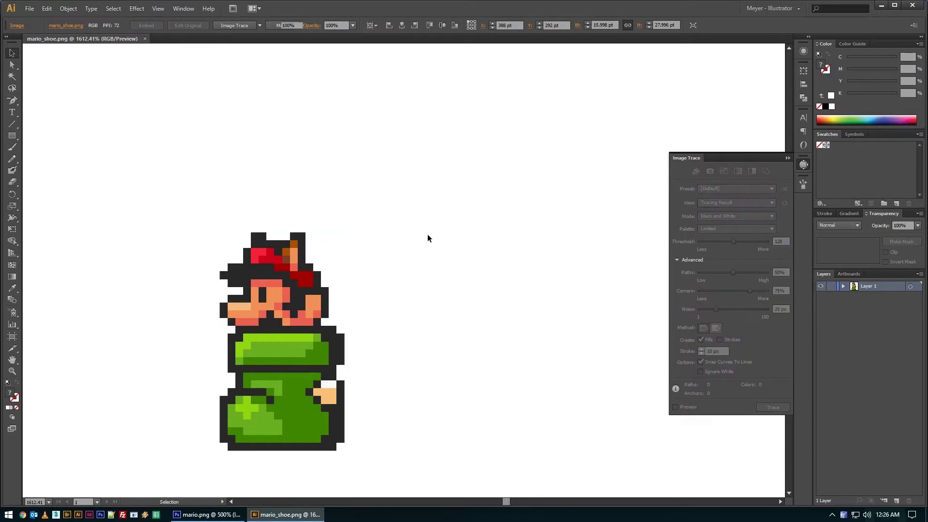
# Pan the sprite toward the left and show the grid over the artboard.
pyautogui.moveTo(332, 152); pyautogui.dragTo(246, 74)
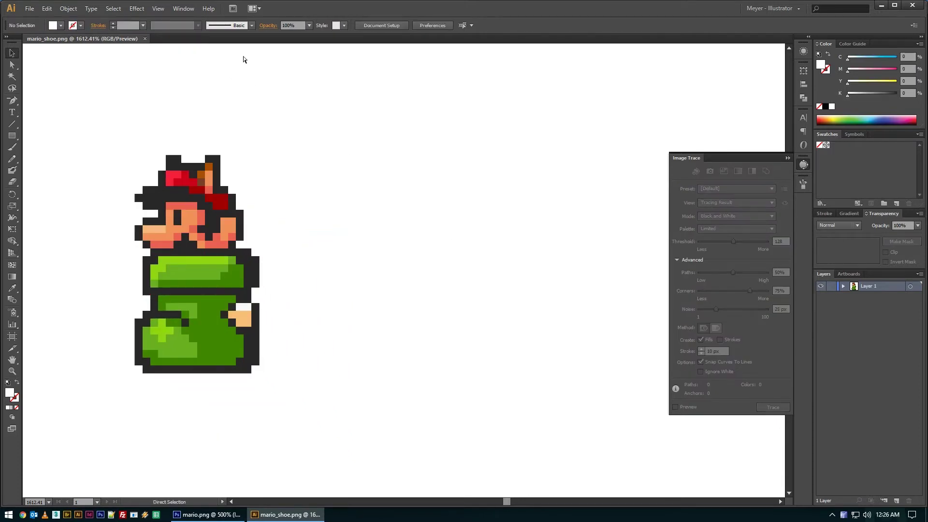
pyautogui.hotkey('ctrl', "'")
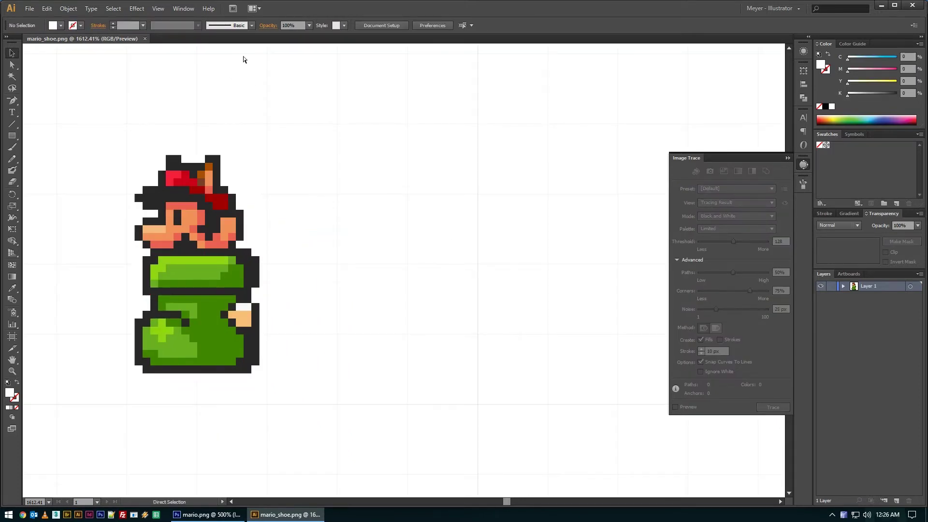
pyautogui.press('v')
# Draw a test square beside the sprite and fill it with Mario's dark outline colour.
pyautogui.click(12, 136)
pyautogui.moveTo(419, 126); pyautogui.dragTo(477, 191)
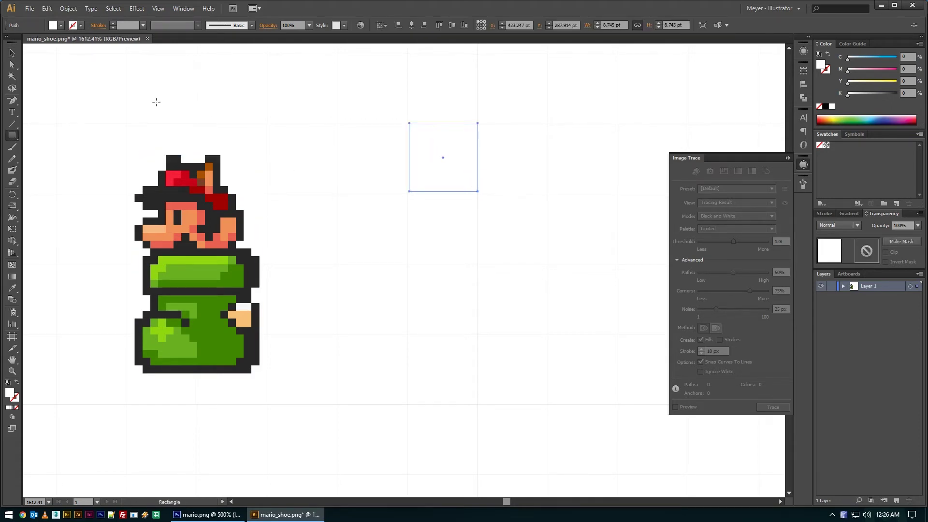
pyautogui.press('i')
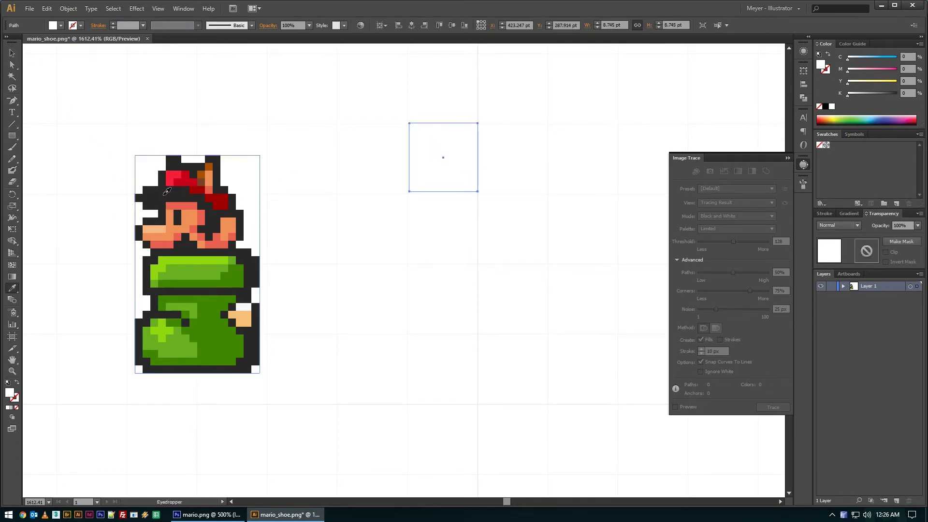
pyautogui.click(165, 196)
# Duplicate the square, delete both test squares, and bring the sprite back to centre.
pyautogui.press('v')
pyautogui.moveTo(477, 168); pyautogui.dragTo(515, 155)
pyautogui.click(497, 253)
pyautogui.moveTo(583, 211); pyautogui.dragTo(444, 133)
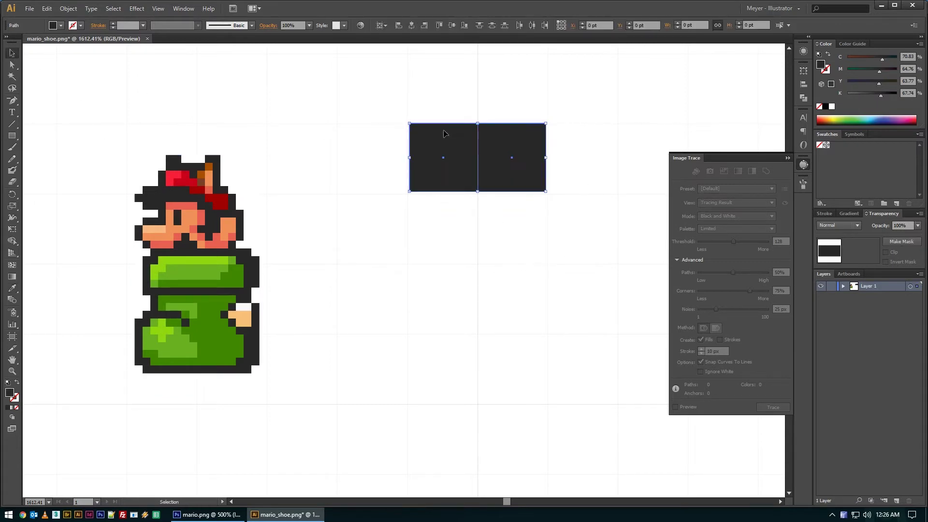
pyautogui.press('Delete')
pyautogui.moveTo(412, 192); pyautogui.dragTo(497, 186)
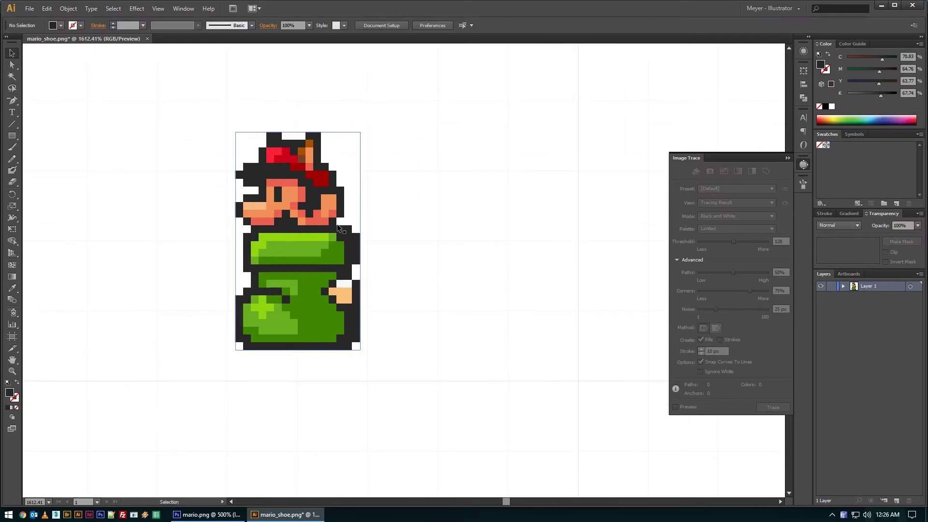
# Reframe the view on Mario and drag the image up-left to about X 385.345 pt, Y 287.919 pt.
pyautogui.moveTo(412, 191); pyautogui.dragTo(473, 241)
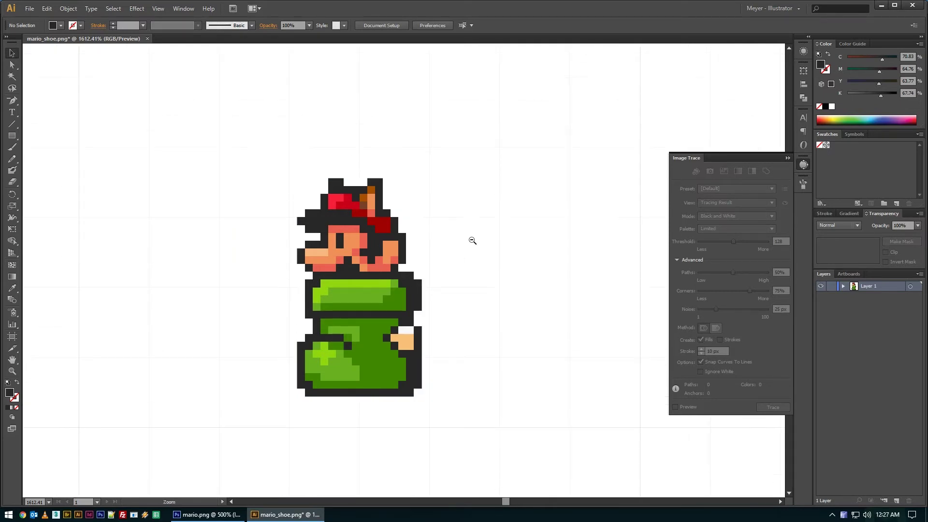
pyautogui.keyDown('ctrl'); pyautogui.keyDown('alt'); pyautogui.click(472, 242); pyautogui.keyUp('alt'); pyautogui.keyUp('ctrl')
pyautogui.keyDown('ctrl'); pyautogui.keyDown('alt'); pyautogui.click(471, 242); pyautogui.keyUp('alt'); pyautogui.keyUp('ctrl')
pyautogui.keyDown('ctrl'); pyautogui.keyDown('alt'); pyautogui.click(356, 311); pyautogui.keyUp('alt'); pyautogui.keyUp('ctrl')
pyautogui.keyDown('ctrl'); pyautogui.keyDown('alt'); pyautogui.click(359, 311); pyautogui.keyUp('alt'); pyautogui.keyUp('ctrl')
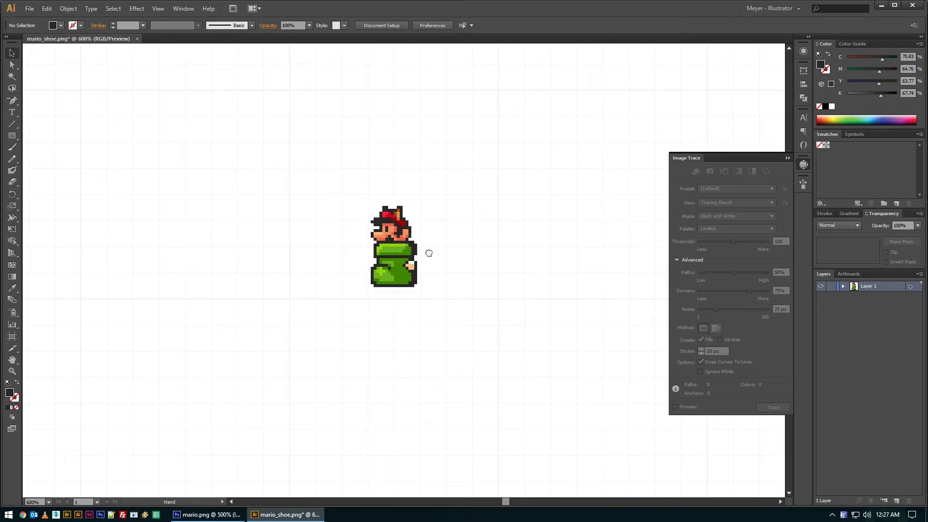
pyautogui.moveTo(429, 253); pyautogui.dragTo(344, 282)
pyautogui.moveTo(255, 194); pyautogui.dragTo(384, 326)
pyautogui.click(396, 271)
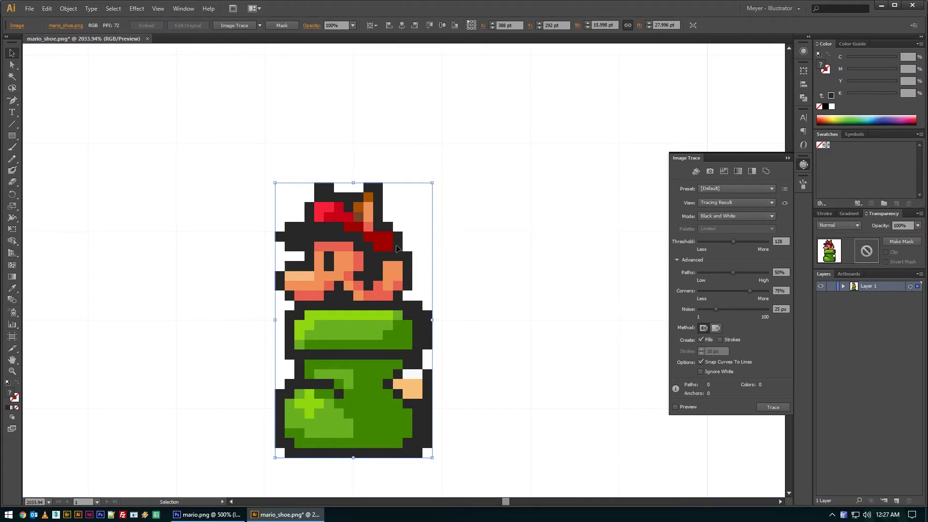
pyautogui.moveTo(396, 248); pyautogui.dragTo(372, 211)
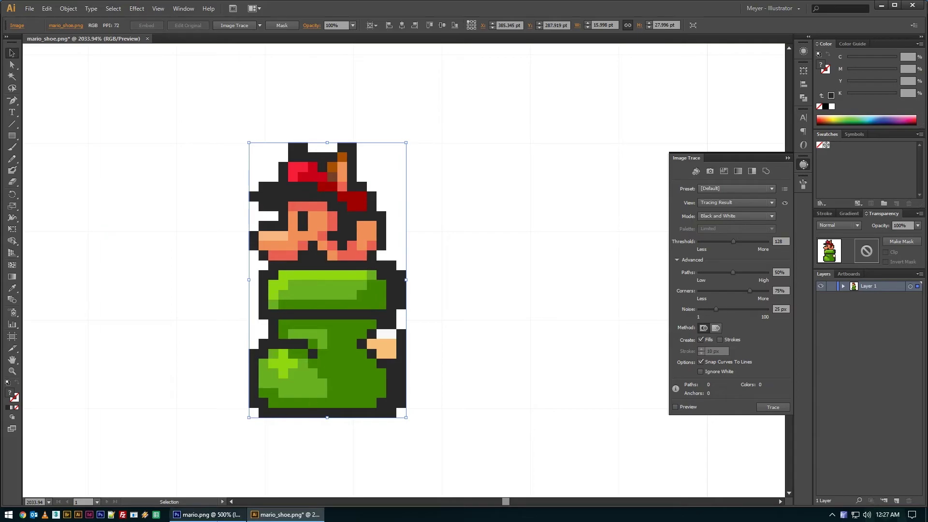
# Open mario_shoe.png in Photoshop and read its 16 × 28 pixel size in Image Size.
pyautogui.click(206, 514)
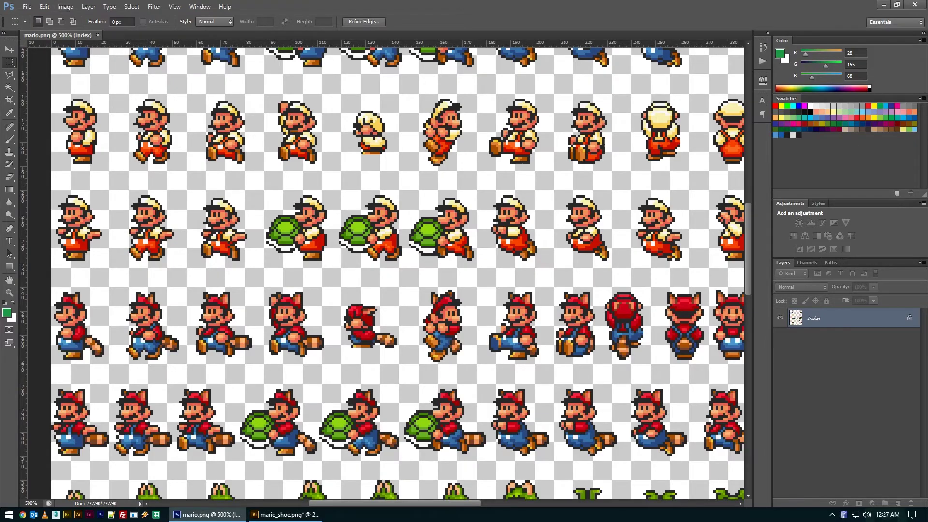
pyautogui.moveTo(530, 5); pyautogui.dragTo(506, 40)
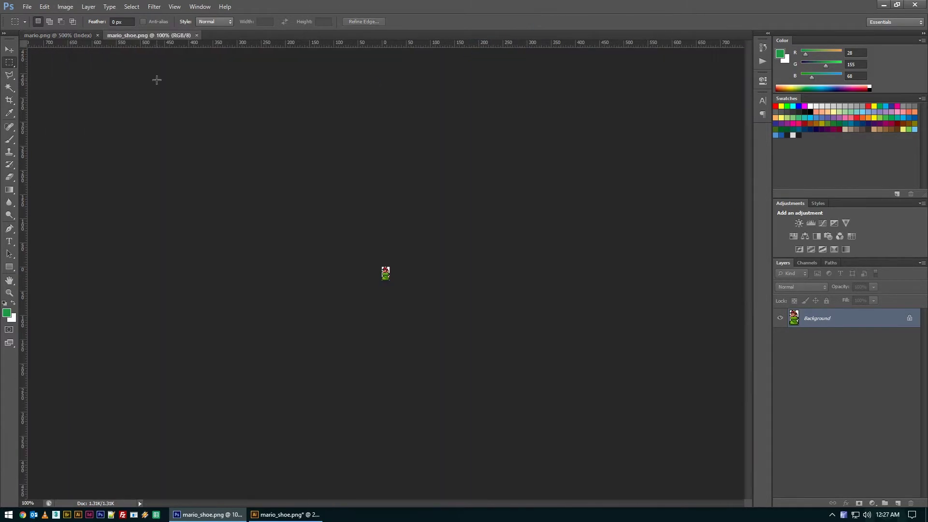
pyautogui.click(65, 6)
pyautogui.click(86, 77)
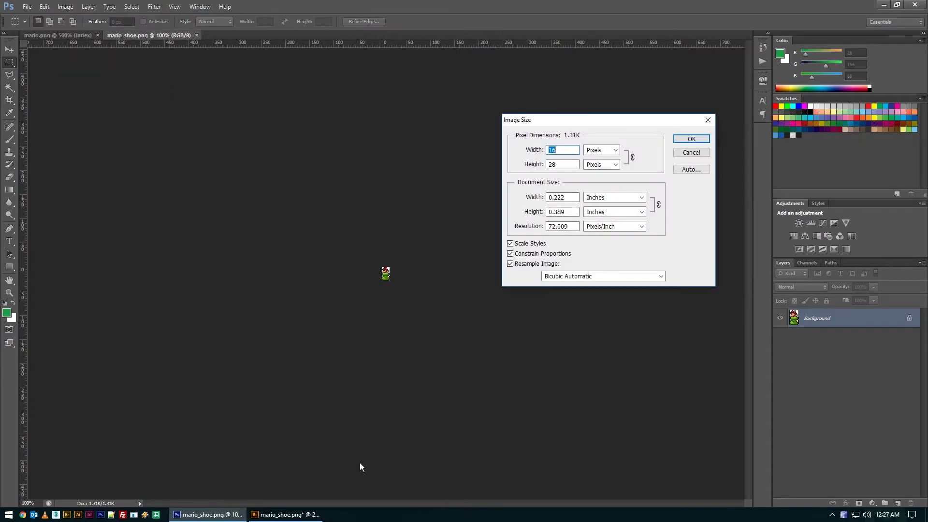
# Close Image Size, return to Illustrator and move the sprite to about X 380.33, Y 286.739 pt.
pyautogui.press('Escape')
pyautogui.click(285, 514)
pyautogui.moveTo(337, 239); pyautogui.dragTo(285, 245)
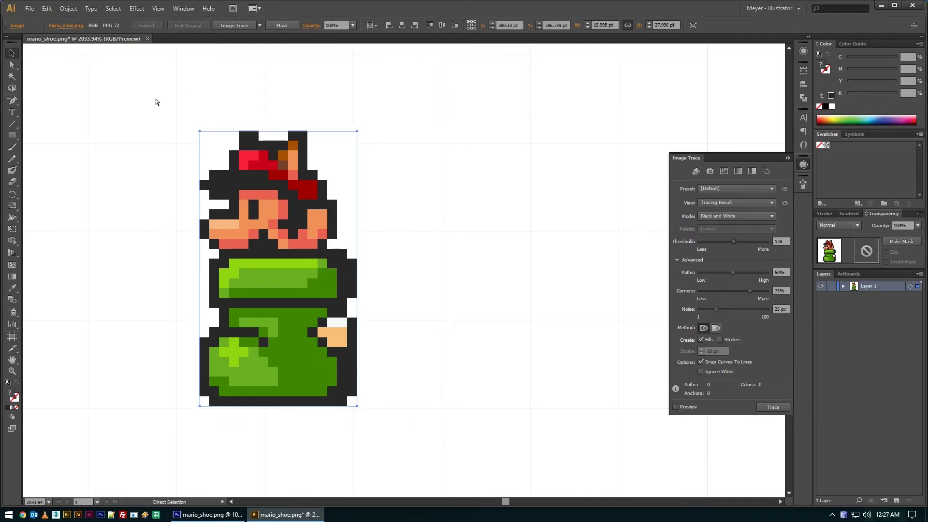
# Rasterize the sprite at High (300 ppi), then undo the rasterization.
pyautogui.click(69, 7)
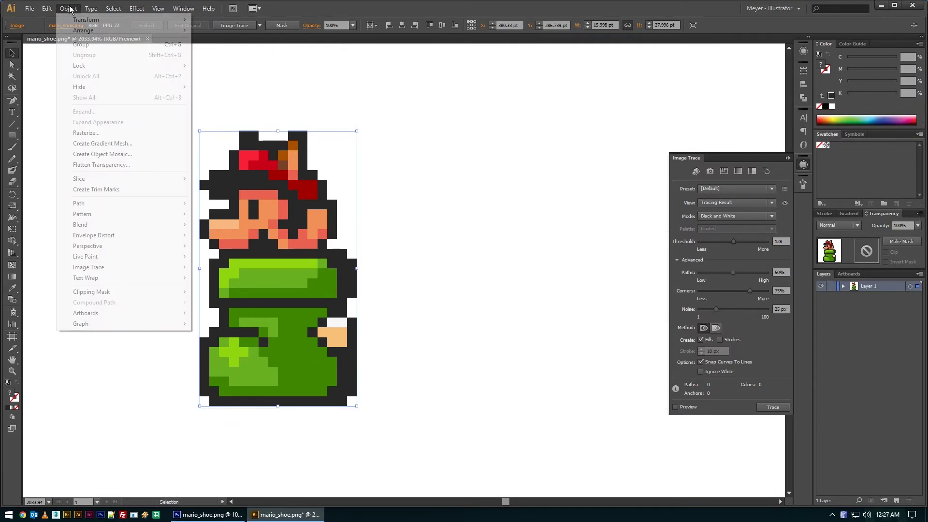
pyautogui.click(87, 133)
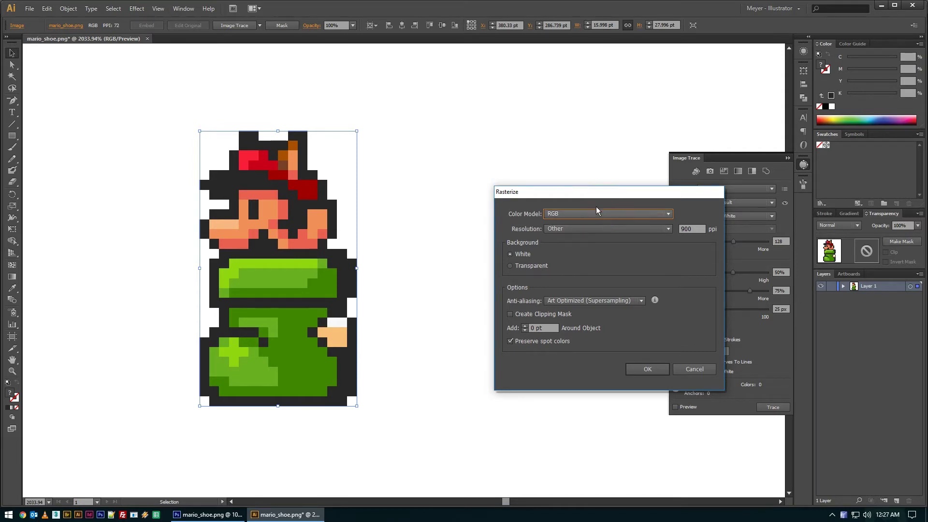
pyautogui.moveTo(579, 191); pyautogui.dragTo(499, 188)
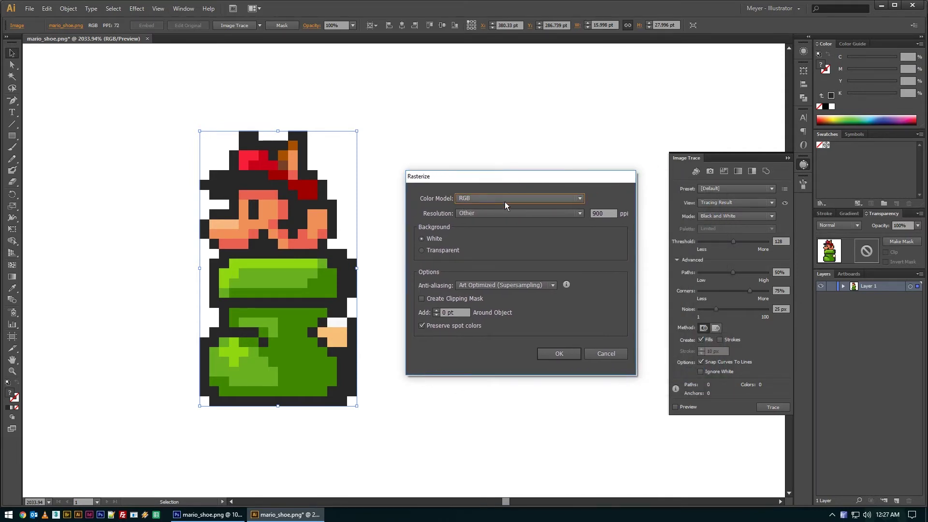
pyautogui.click(490, 212)
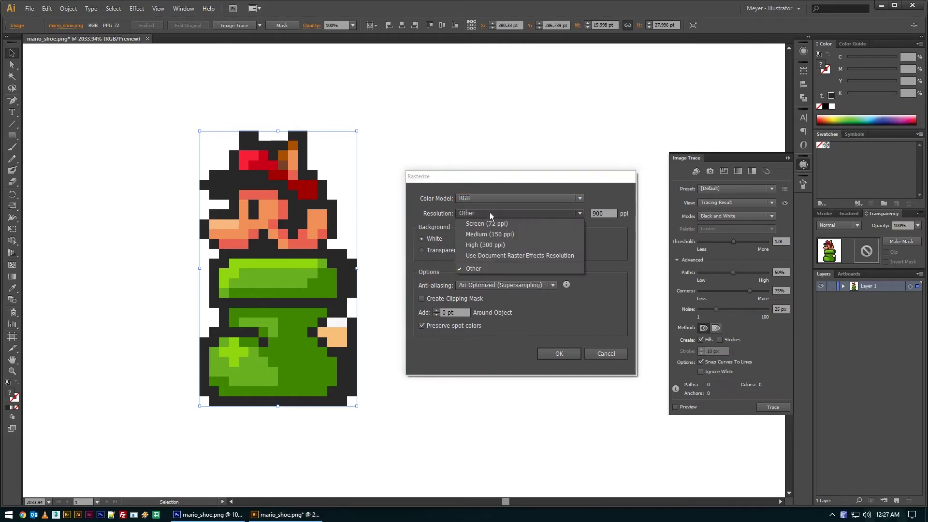
pyautogui.click(494, 244)
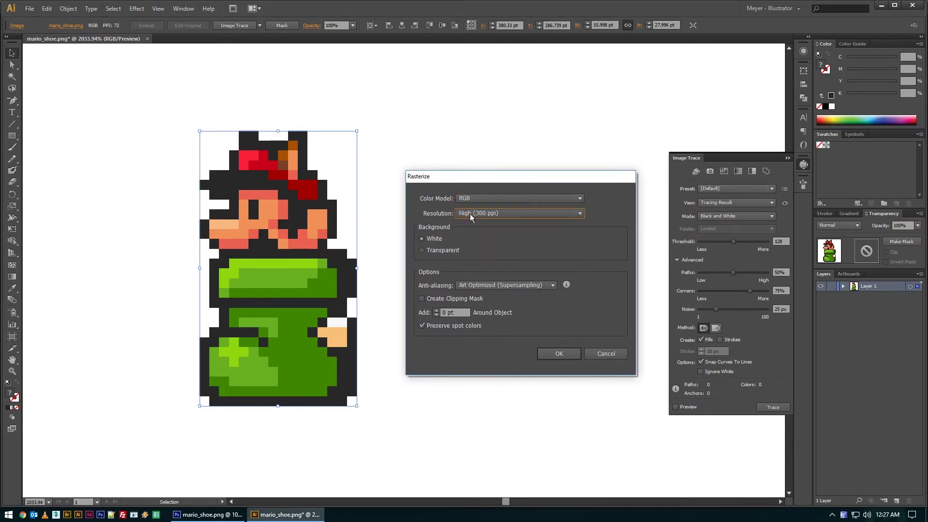
pyautogui.click(557, 352)
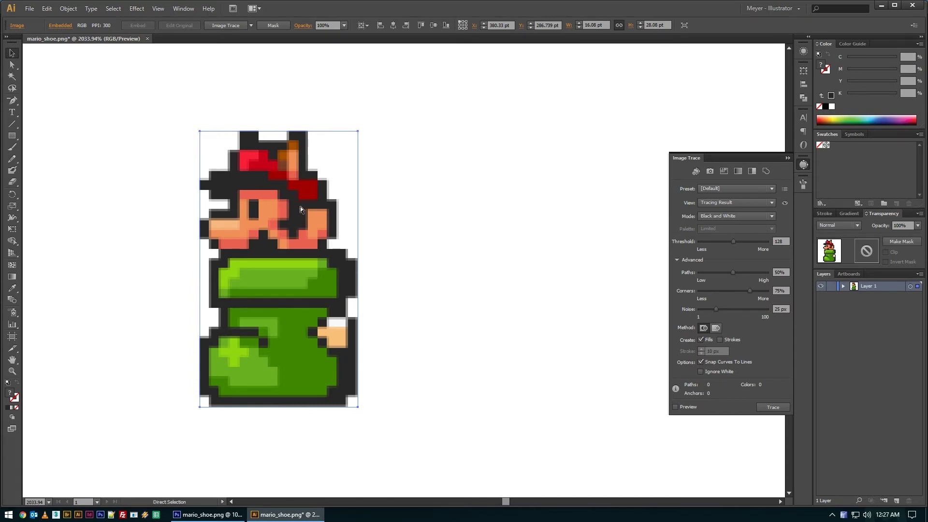
pyautogui.hotkey('ctrl', 'z')
# Rasterize the sprite again with a custom resolution of 900 ppi.
pyautogui.click(68, 8)
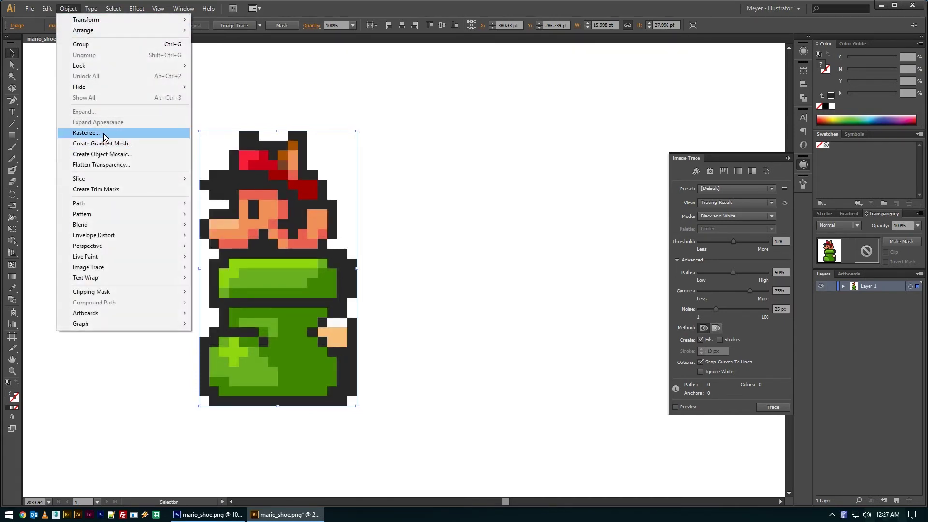
pyautogui.click(87, 133)
pyautogui.click(508, 216)
pyautogui.click(506, 272)
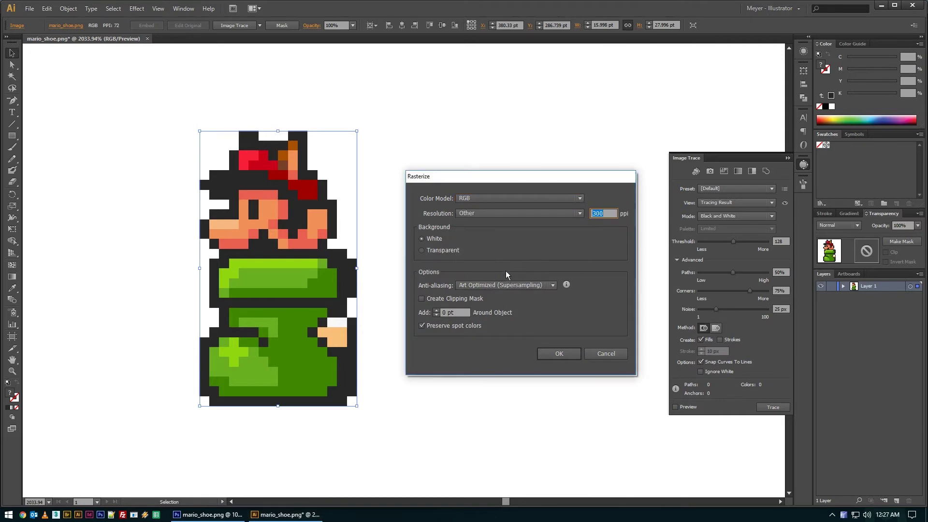
pyautogui.write('900')
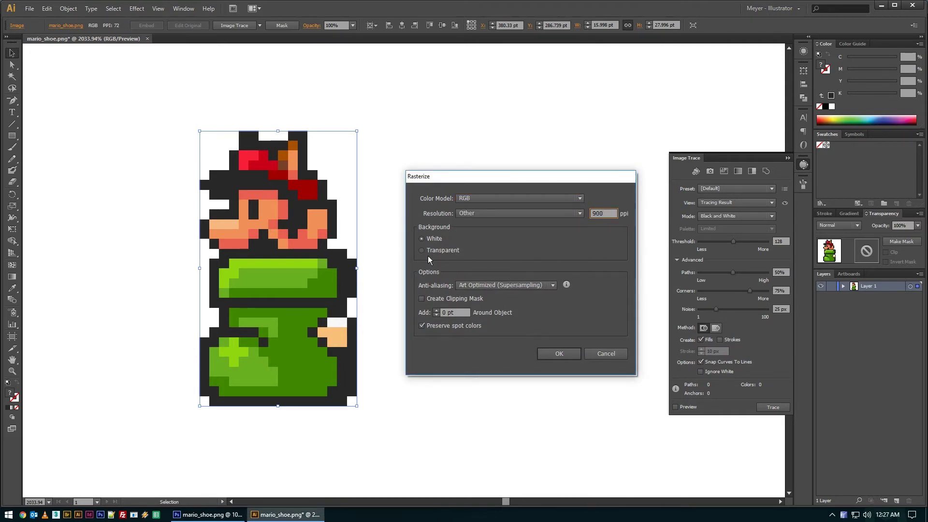
pyautogui.click(559, 353)
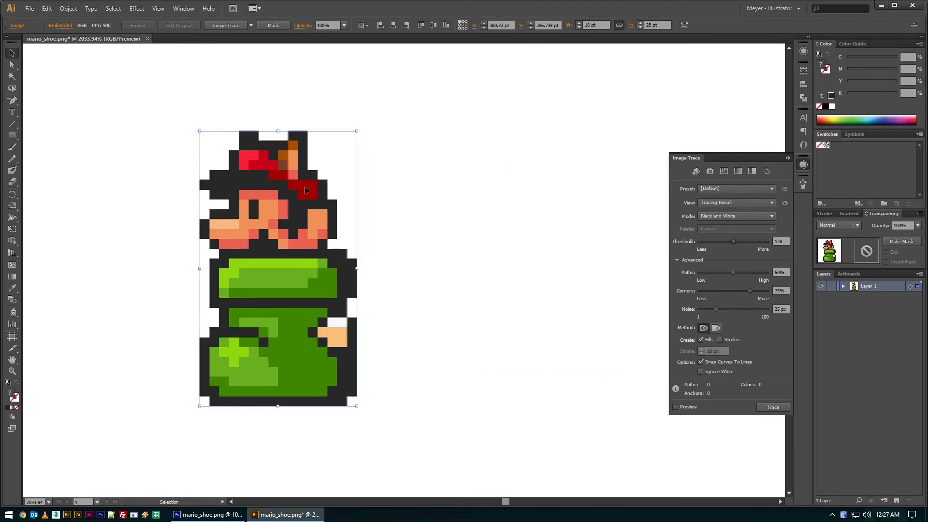
# Create an Object Mosaic of 16 × 28 tiles with 0 pt spacing, applying Use Ratio.
pyautogui.click(67, 8)
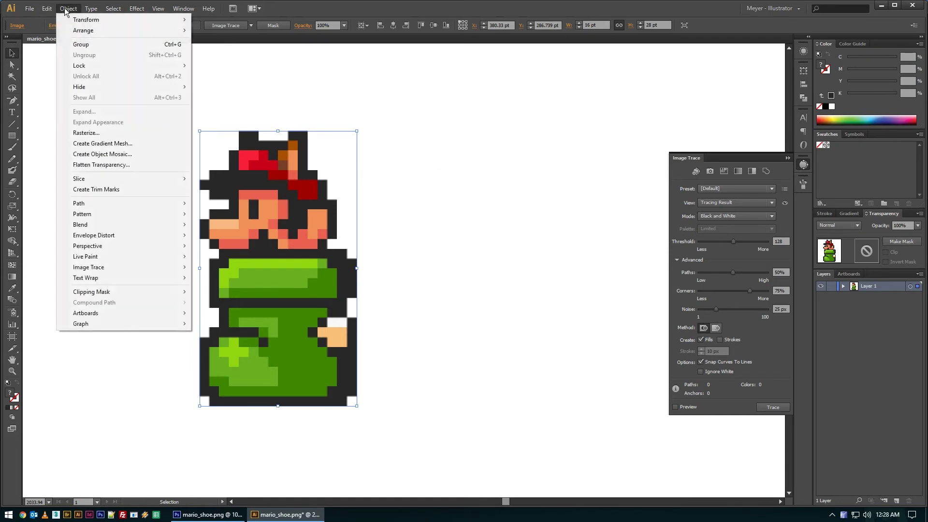
pyautogui.click(120, 154)
pyautogui.moveTo(602, 196); pyautogui.dragTo(430, 135)
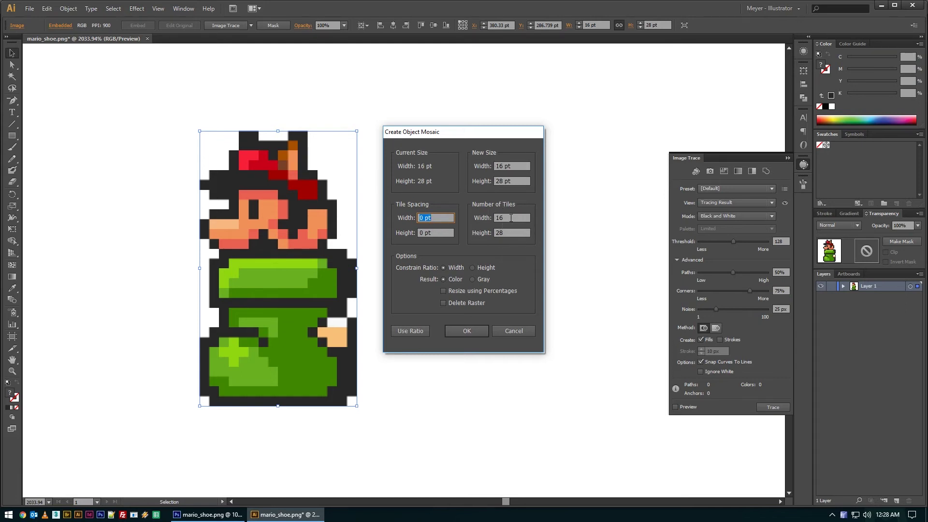
pyautogui.click(416, 332)
pyautogui.click(466, 330)
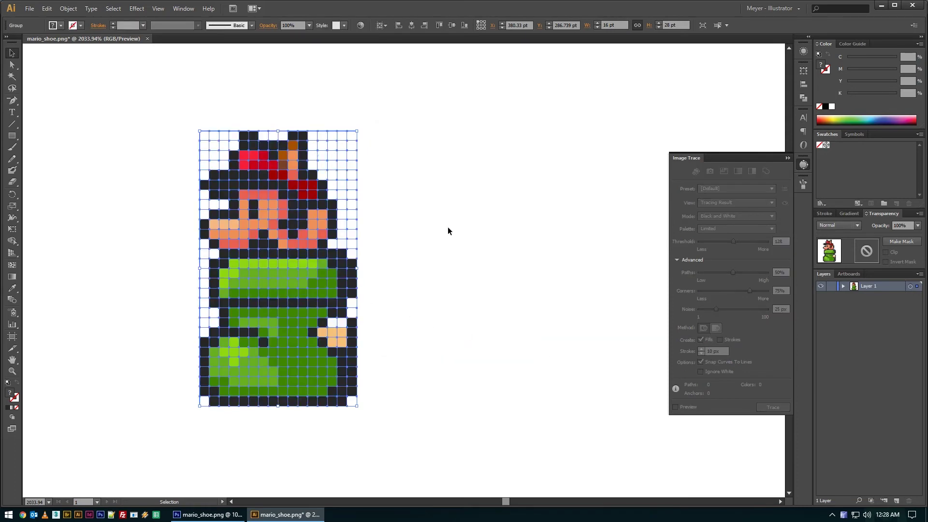
# Move the tile mosaic to the right of the original sprite and ungroup it.
pyautogui.moveTo(255, 289); pyautogui.dragTo(456, 289)
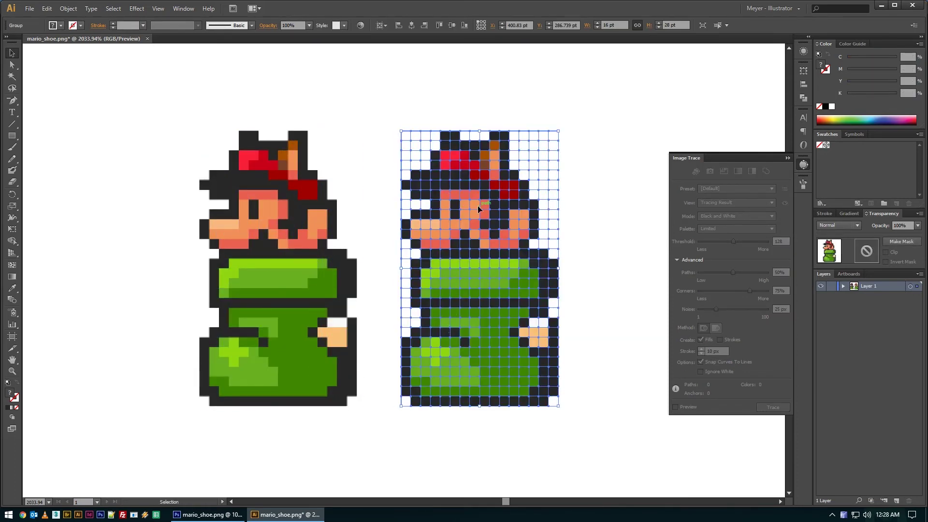
pyautogui.click(600, 194)
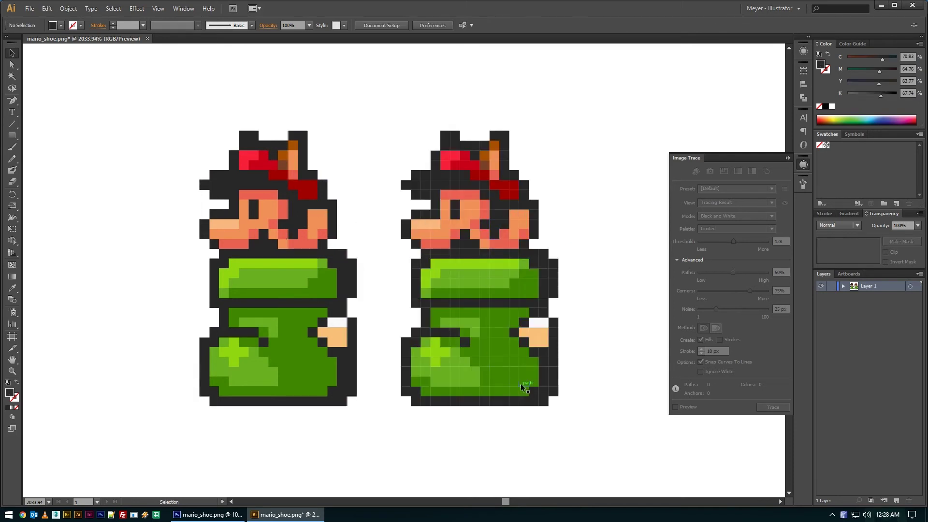
pyautogui.click(493, 257)
pyautogui.rightClick(501, 215)
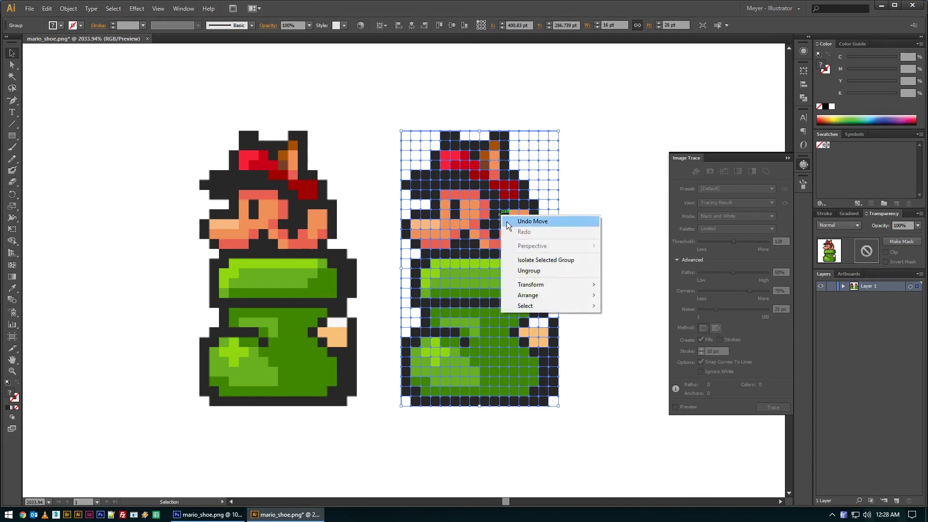
pyautogui.click(540, 271)
# Delete the white tiles beside Mario's hat.
pyautogui.moveTo(567, 117); pyautogui.dragTo(533, 185)
pyautogui.press('Delete')
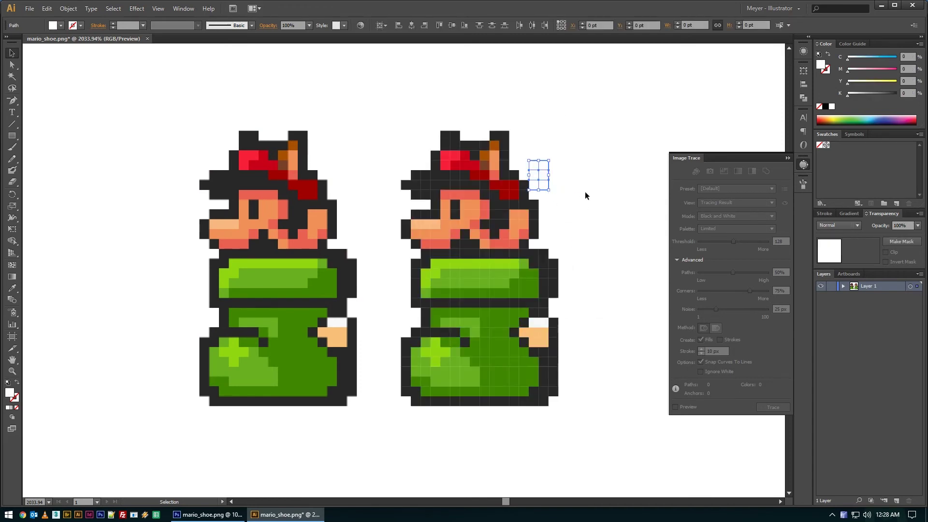
pyautogui.press('Delete')
pyautogui.click(477, 231)
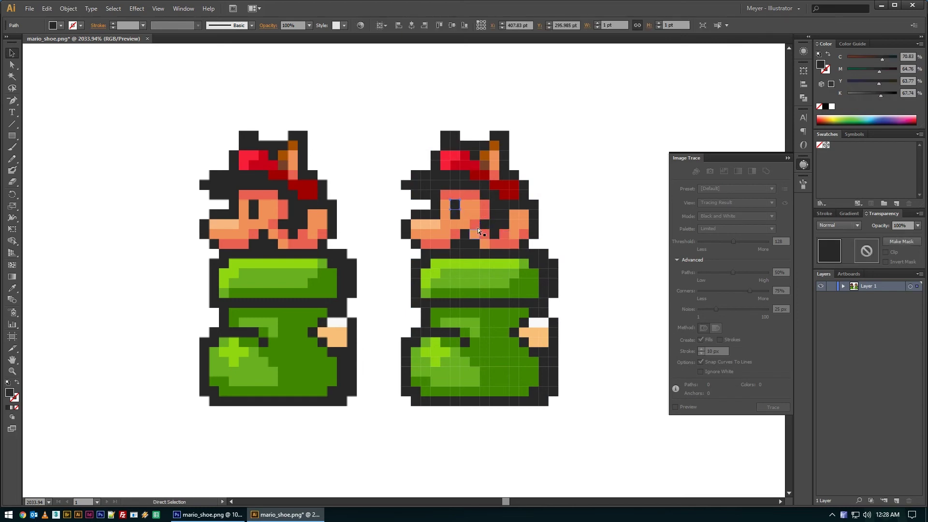
pyautogui.click(543, 160)
# Zoom in on the hat and check in Transform that one dark tile measures 1 pt.
pyautogui.press('z')
pyautogui.click(448, 227)
pyautogui.click(447, 227)
pyautogui.press('v')
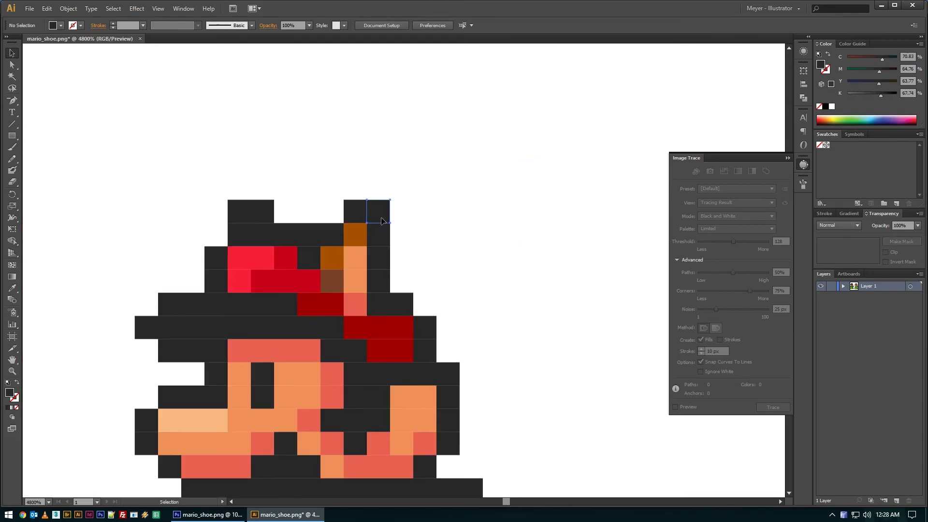
pyautogui.click(378, 212)
pyautogui.click(803, 70)
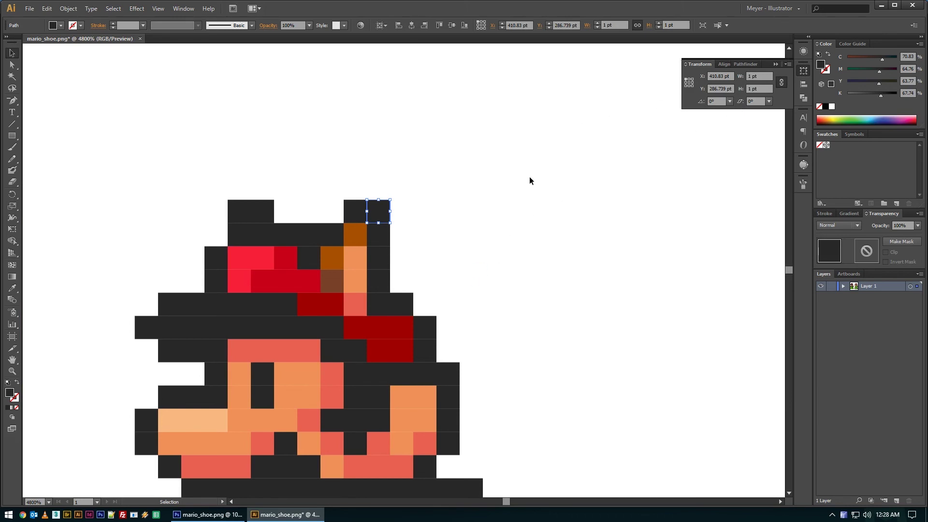
pyautogui.click(469, 250)
# Frame both Marios in view and drag the original pixel sprite further left.
pyautogui.keyDown('ctrl'); pyautogui.keyDown('alt'); pyautogui.click(371, 320); pyautogui.keyUp('alt'); pyautogui.keyUp('ctrl')
pyautogui.keyDown('ctrl'); pyautogui.keyDown('alt'); pyautogui.click(372, 319); pyautogui.keyUp('alt'); pyautogui.keyUp('ctrl')
pyautogui.keyDown('ctrl'); pyautogui.keyDown('alt'); pyautogui.click(371, 320); pyautogui.keyUp('alt'); pyautogui.keyUp('ctrl')
pyautogui.keyDown('ctrl'); pyautogui.keyDown('alt'); pyautogui.click(372, 321); pyautogui.keyUp('alt'); pyautogui.keyUp('ctrl')
pyautogui.moveTo(372, 321); pyautogui.dragTo(383, 339)
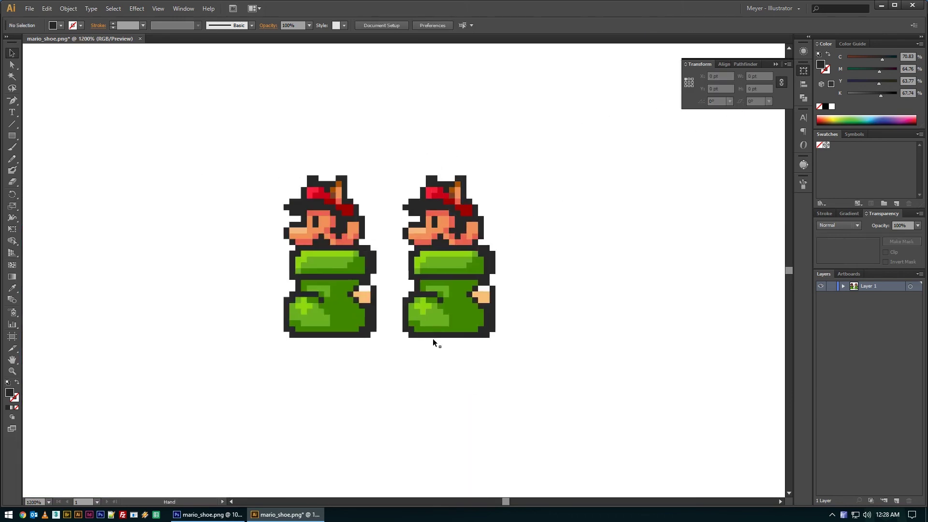
pyautogui.hotkey('ctrl', '-')
pyautogui.hotkey('ctrl', '-')
pyautogui.moveTo(264, 225); pyautogui.dragTo(508, 389)
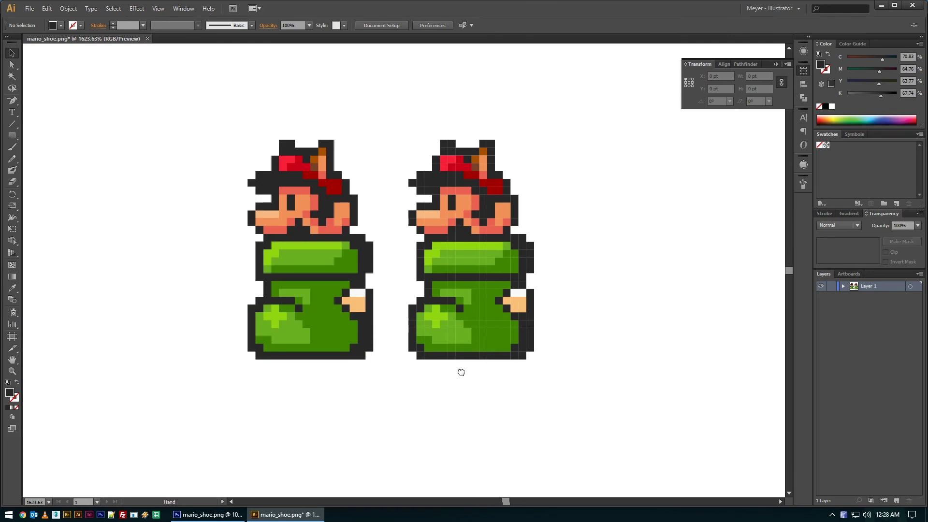
pyautogui.moveTo(461, 372); pyautogui.dragTo(468, 388)
pyautogui.moveTo(322, 228); pyautogui.dragTo(233, 228)
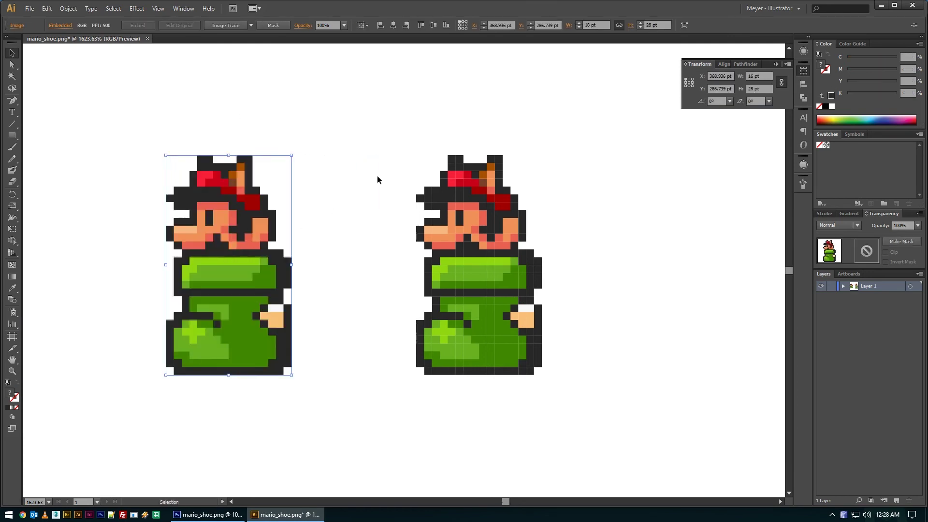
# Try moving the mosaic Mario left, undo it, deselect, and zoom out to 400%.
pyautogui.moveTo(400, 129); pyautogui.dragTo(612, 383)
pyautogui.moveTo(495, 275); pyautogui.dragTo(424, 276)
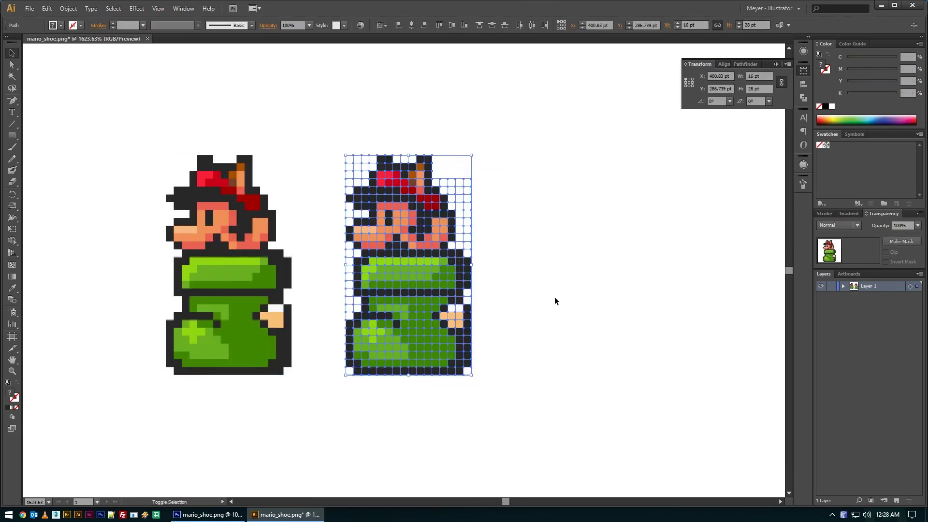
pyautogui.hotkey('ctrl', 'z')
pyautogui.click(582, 290)
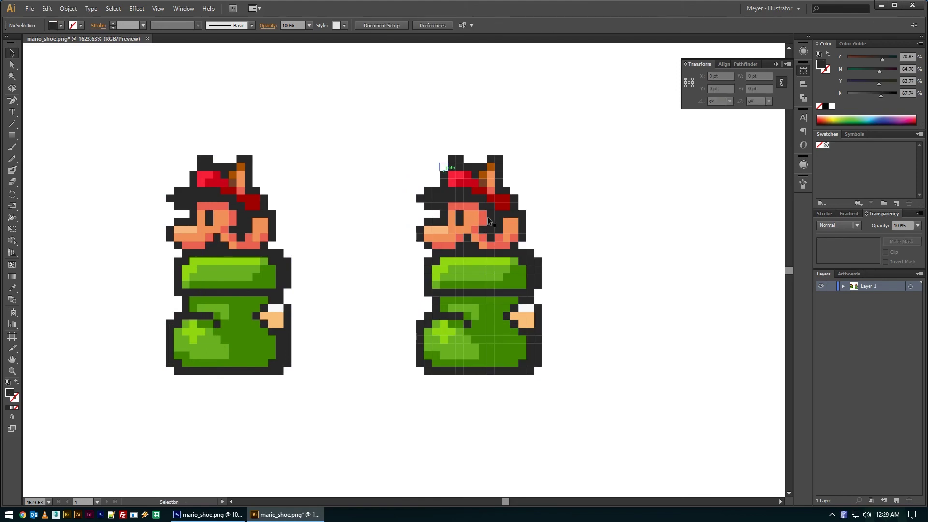
pyautogui.scroll(-4, 408, 276)
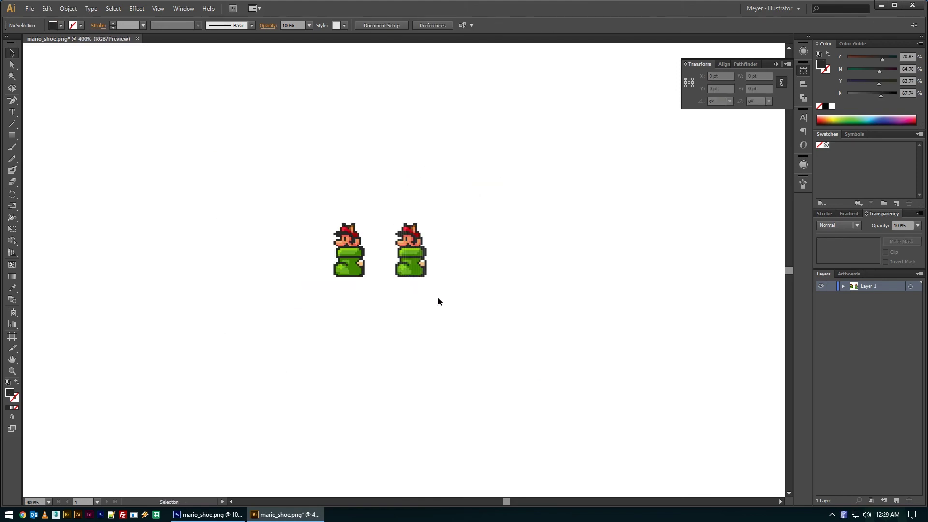